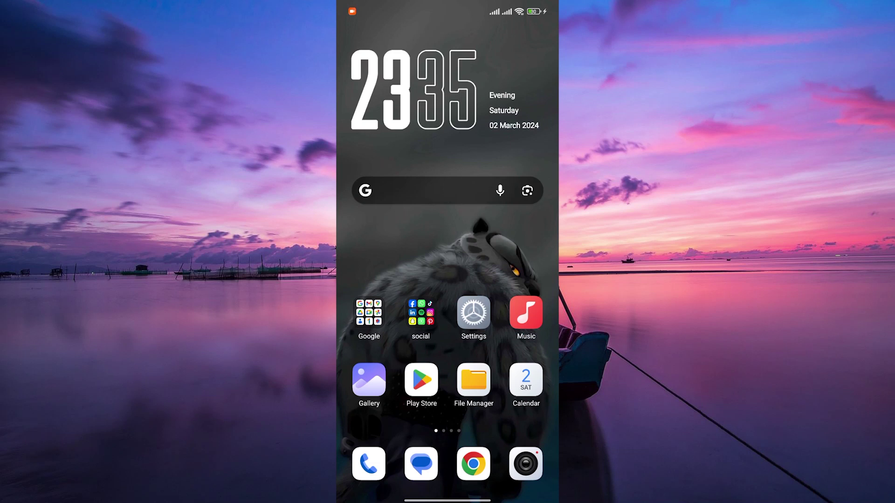
Swipe through three home screen pages to the last one and launch Widgetable
left_click_drag(489, 354, 378, 354)
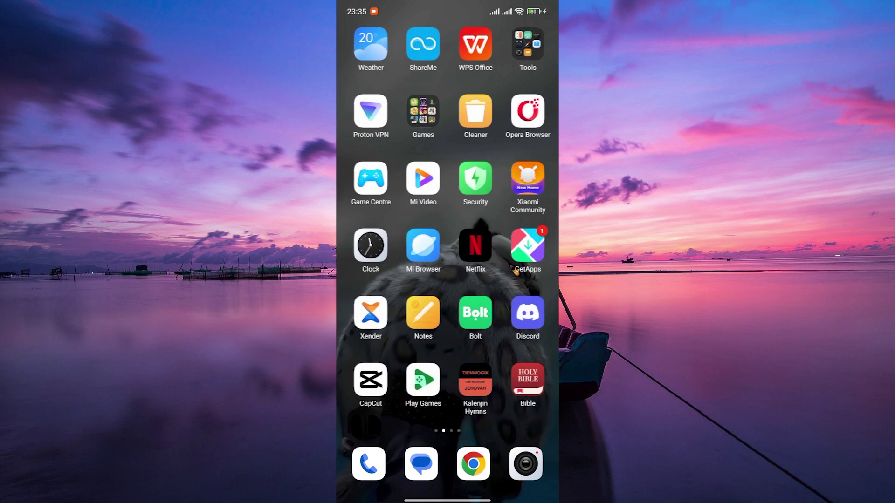
left_click_drag(448, 350, 403, 350)
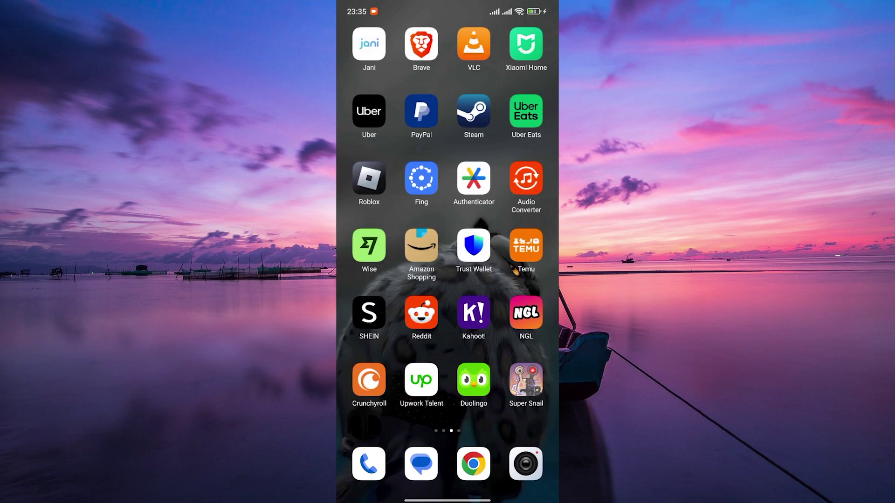
left_click_drag(489, 315, 378, 314)
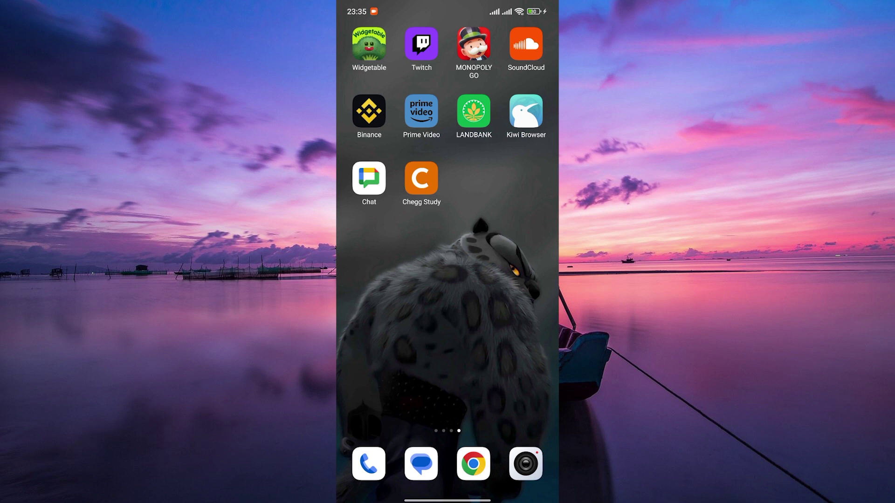
left_click(369, 46)
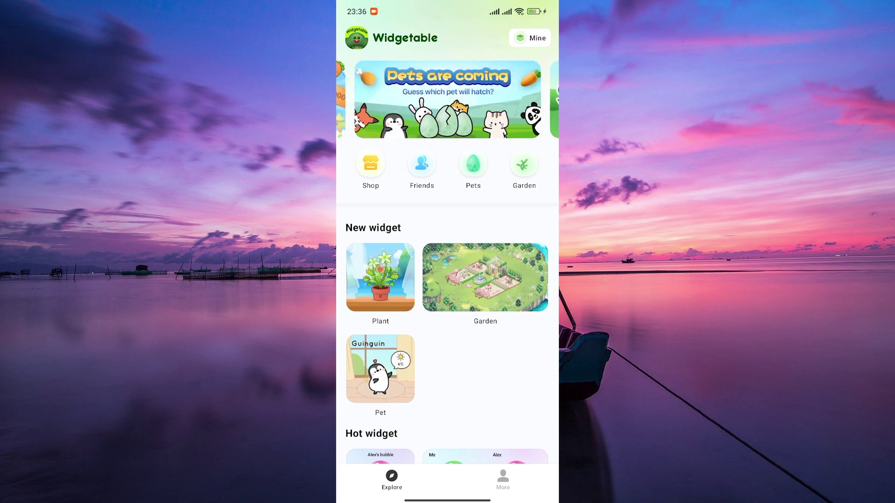
Switch to Widgetable's More tab, showing the Recommend shortcuts such as Shop and Friends
left_click(503, 480)
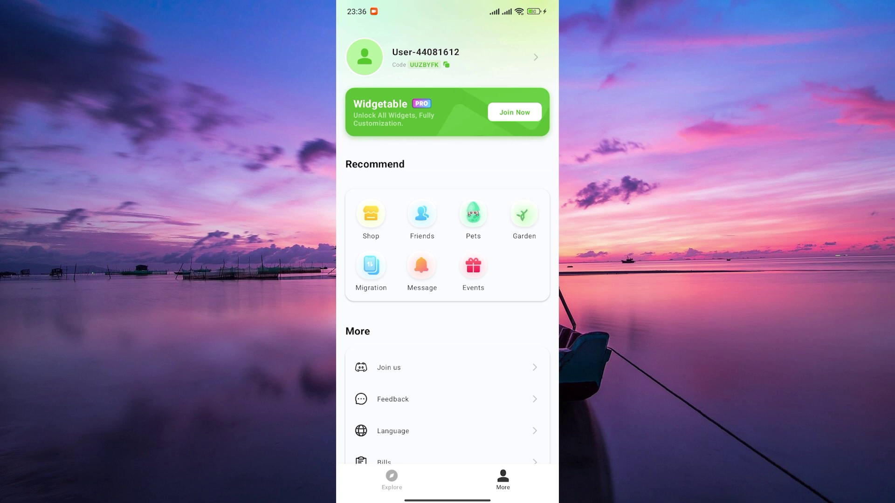
scroll(448, 281, "down", 4)
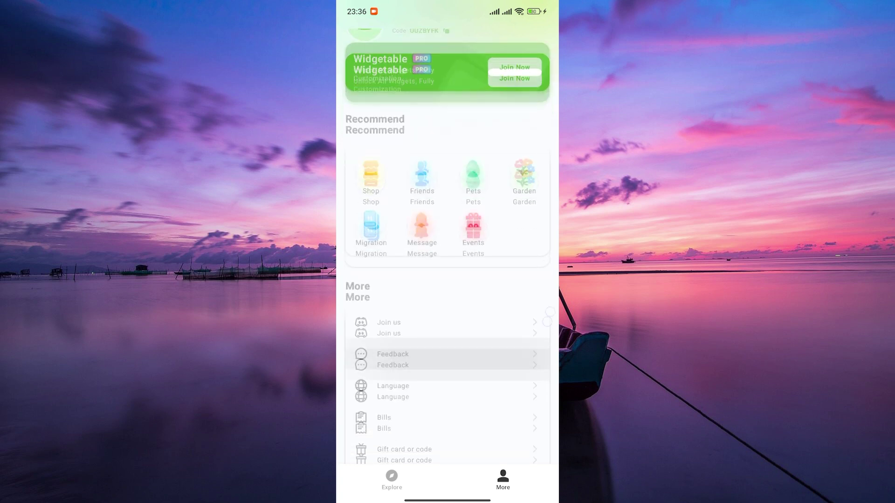
scroll(447, 279, "down", 3)
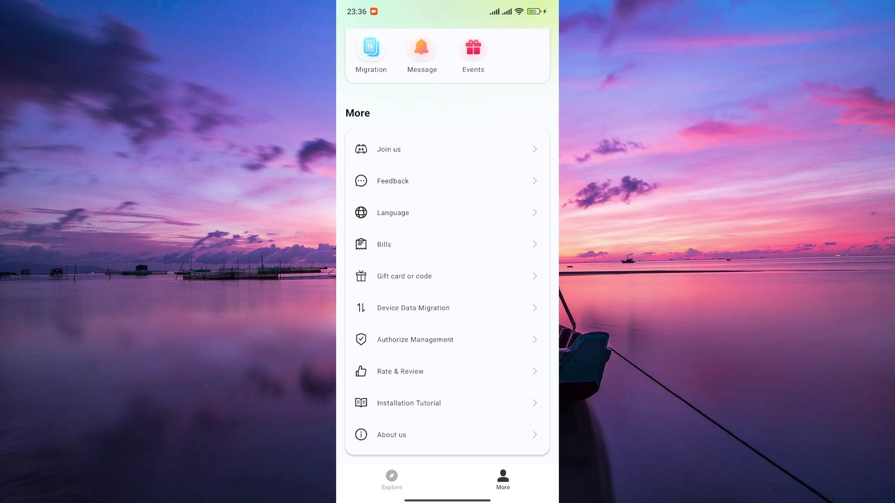
scroll(448, 252, "up", 5)
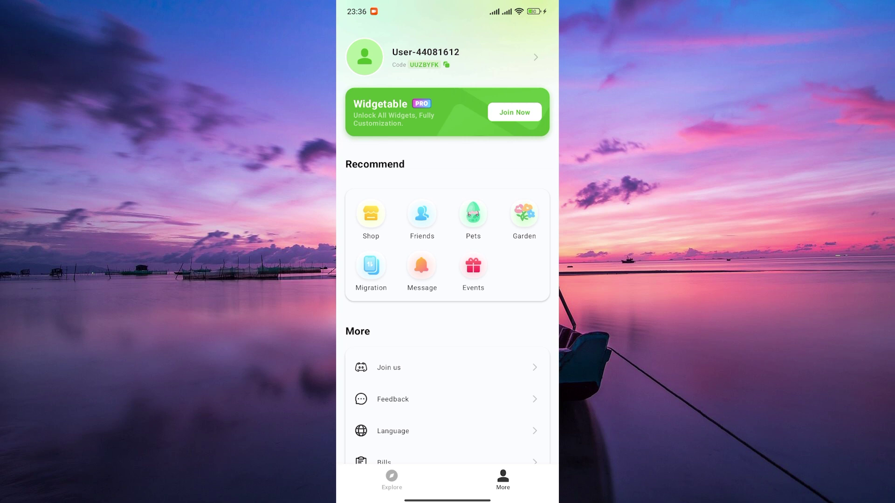
Swipe up from the bottom edge to exit Widgetable to the last home screen page
left_click_drag(449, 500, 448, 350)
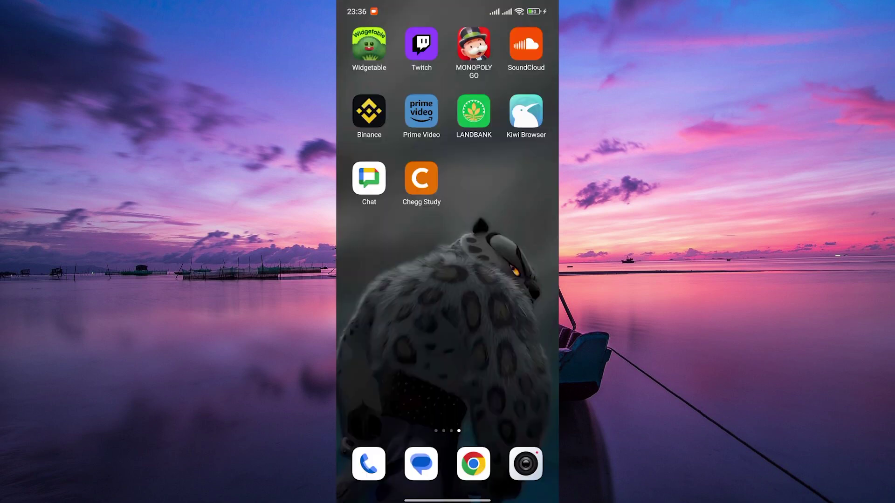